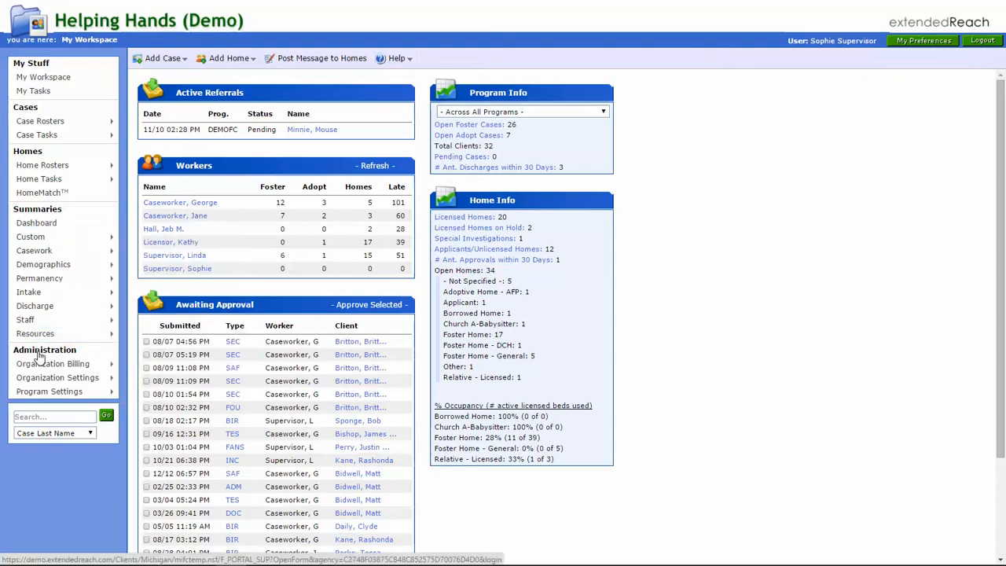
- Open the organization's User IDs list and start adding a new user ID
{"action": "mouse_move", "coordinate": [32, 382]}
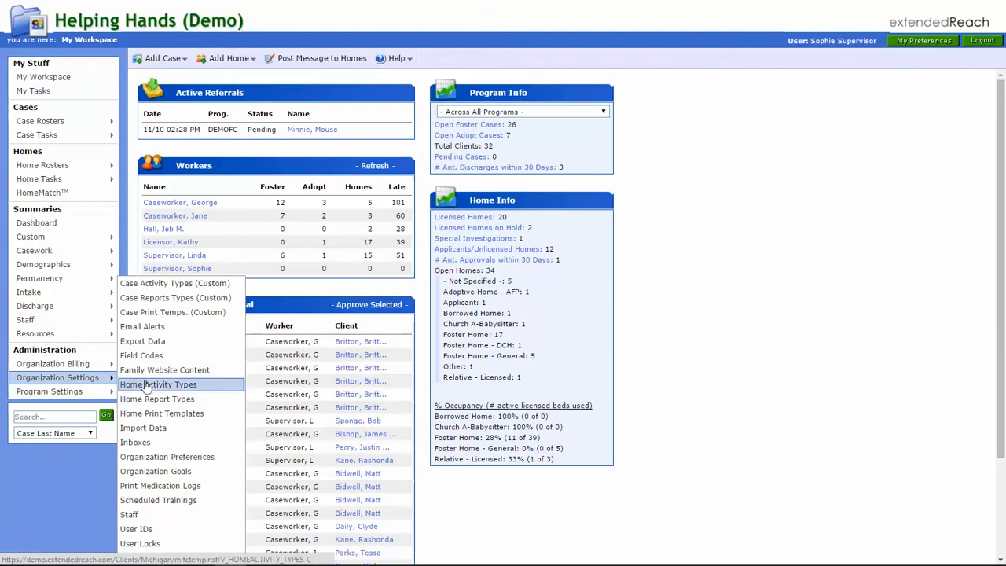
{"action": "left_click", "coordinate": [147, 533]}
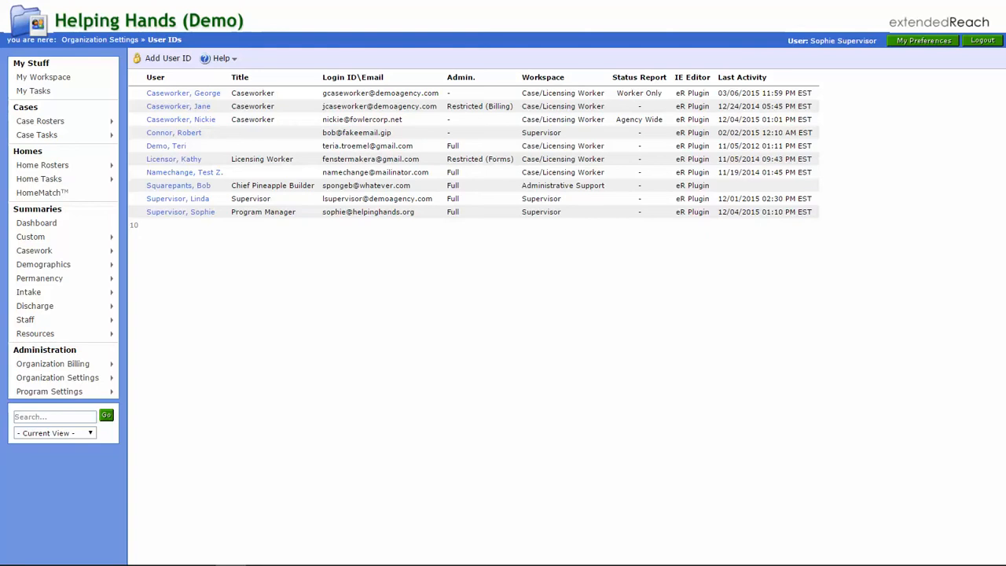
{"action": "left_click", "coordinate": [180, 63]}
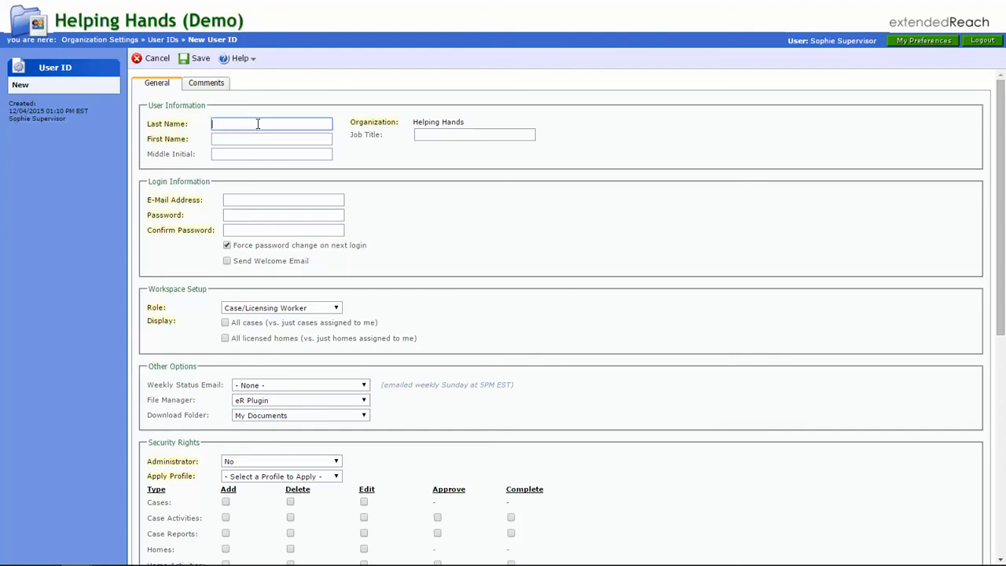
- Enter the new user's last name and first name in the user information
{"action": "type", "text": "Spon"}
{"action": "key", "text": "BackSpace"}
{"action": "key", "text": "BackSpace"}
{"action": "key", "text": "BackSpace"}
{"action": "type", "text": "q"}
{"action": "key", "text": "Down"}
{"action": "key", "text": "Return"}
{"action": "key", "text": "Tab"}
{"action": "type", "text": "S"}
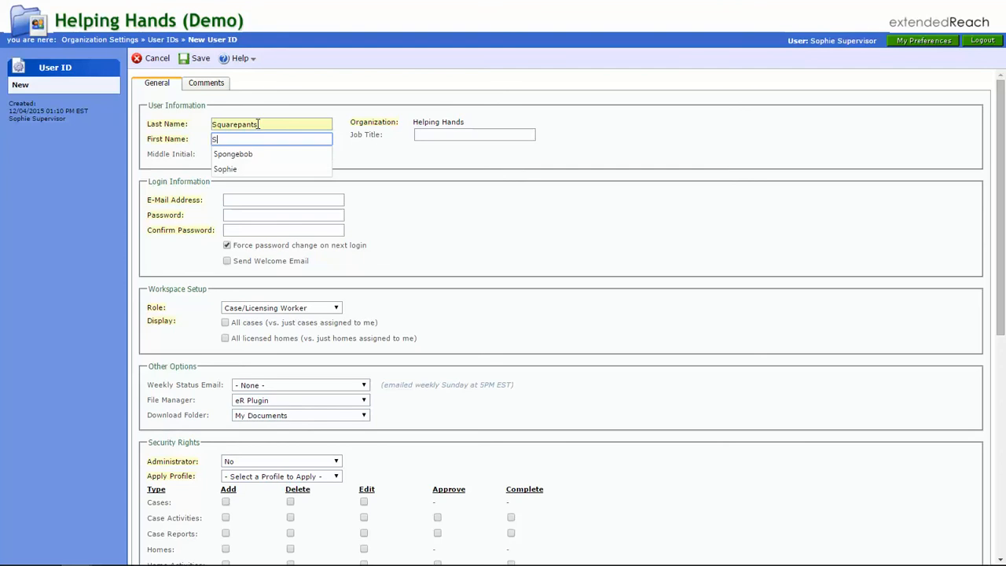
{"action": "key", "text": "Down"}
{"action": "key", "text": "Return"}
{"action": "key", "text": "Tab"}
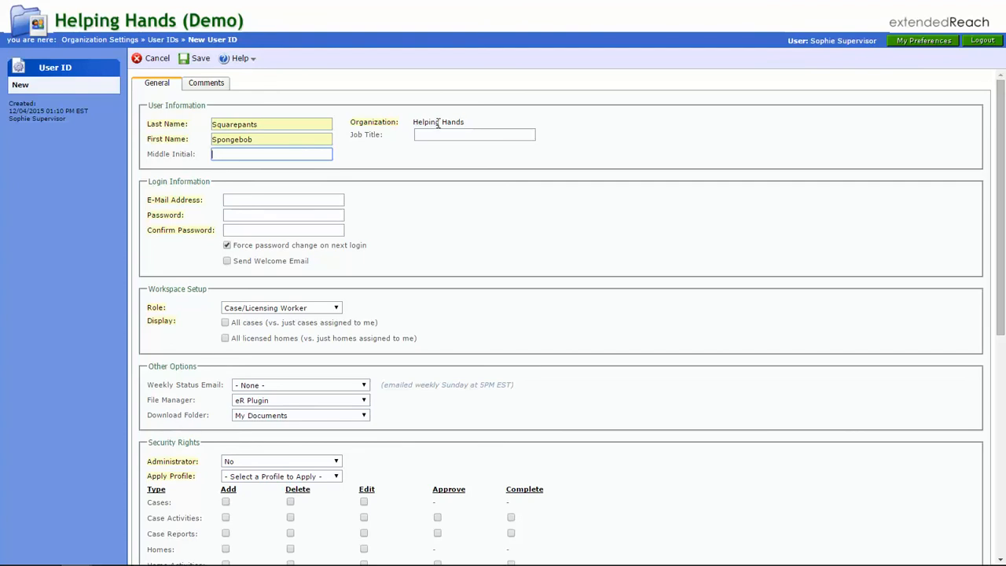
- Fill in the new user's login e-mail address, leaving the job title blank
{"action": "left_click", "coordinate": [438, 134]}
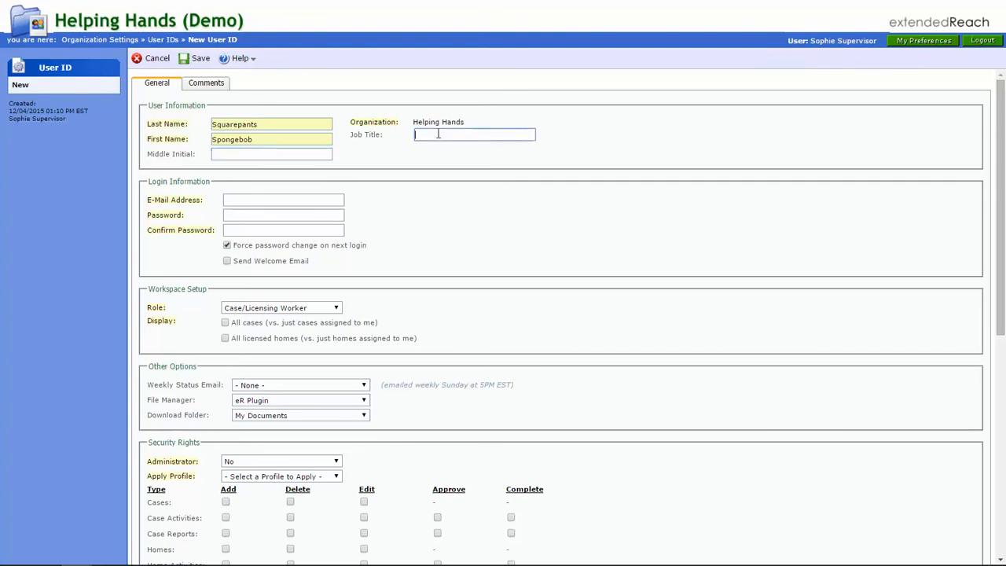
{"action": "left_click", "coordinate": [250, 200]}
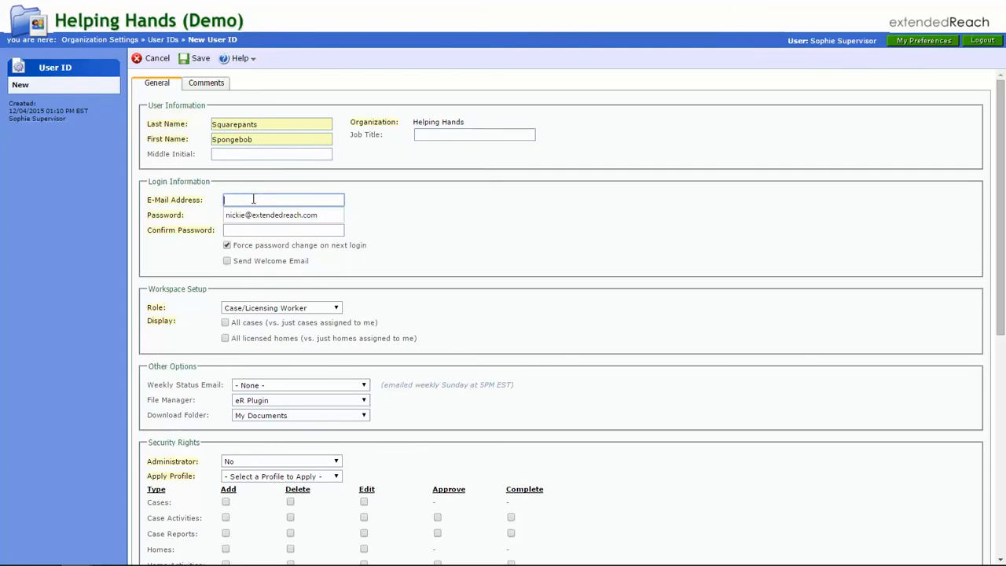
{"action": "type", "text": "spong"}
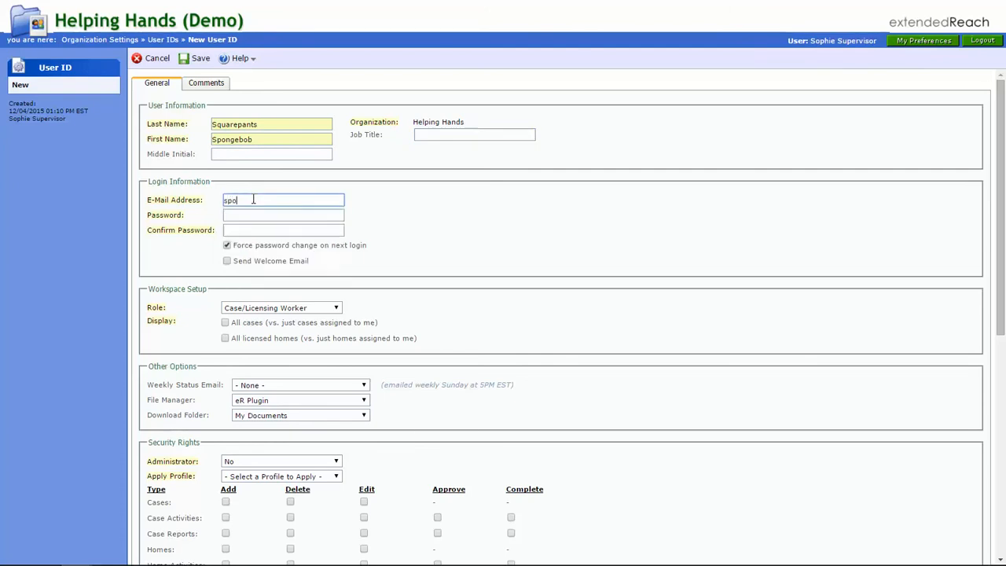
{"action": "key", "text": "Down"}
{"action": "key", "text": "Down"}
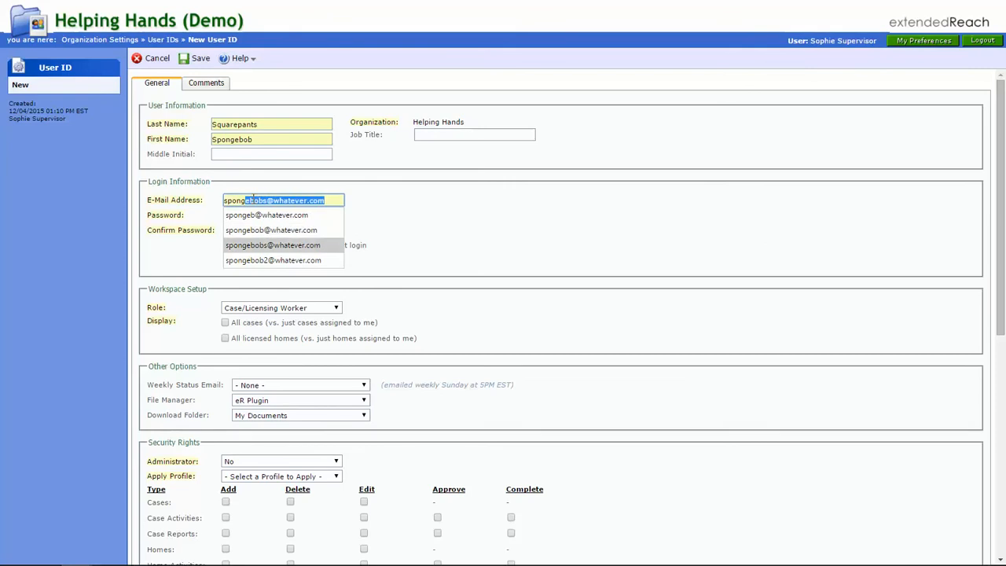
{"action": "key", "text": "Tab"}
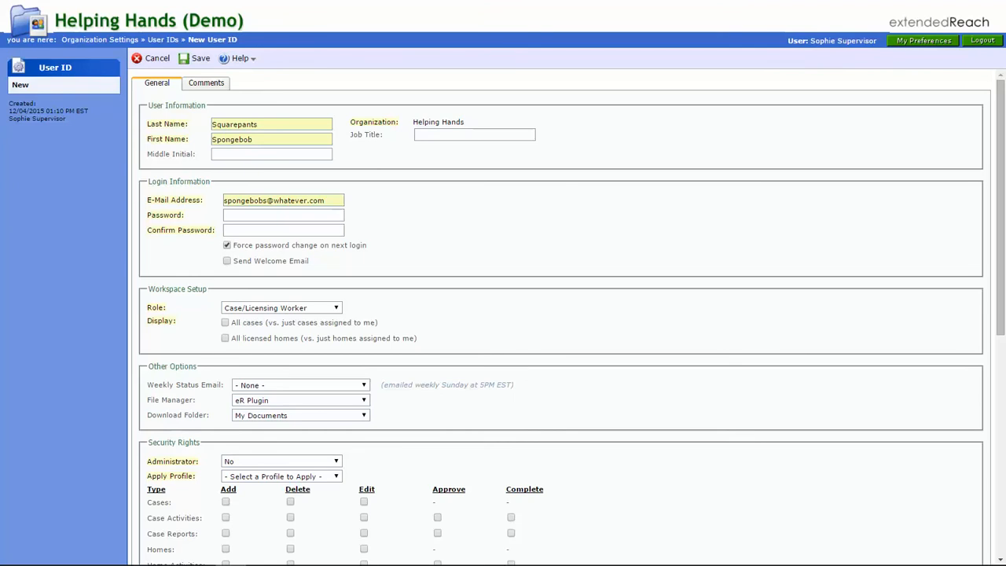
- Enter the new user's account password and repeat it in the confirmation field
{"action": "left_click", "coordinate": [309, 217]}
{"action": "type", "text": "••••••••"}
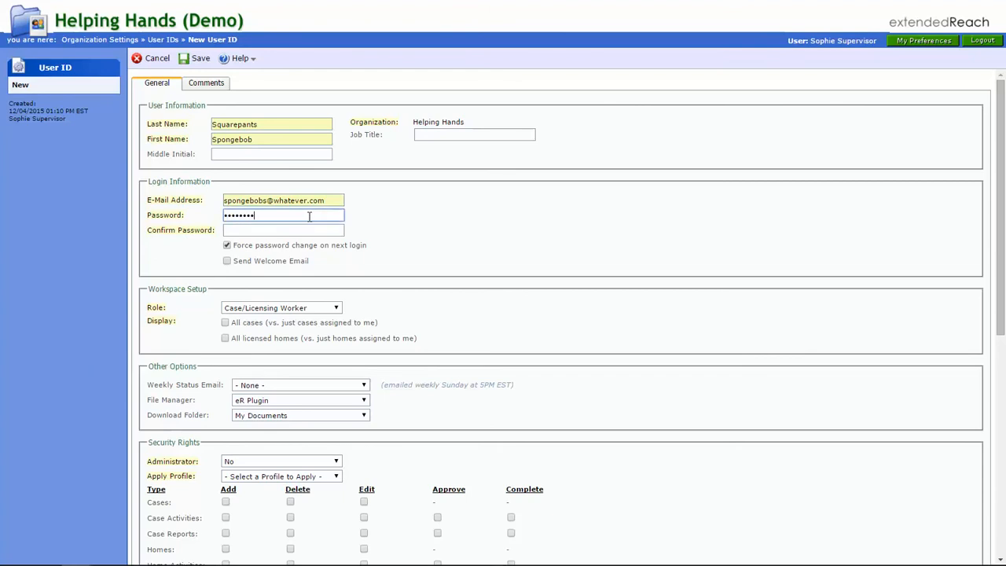
{"action": "key", "text": "Tab"}
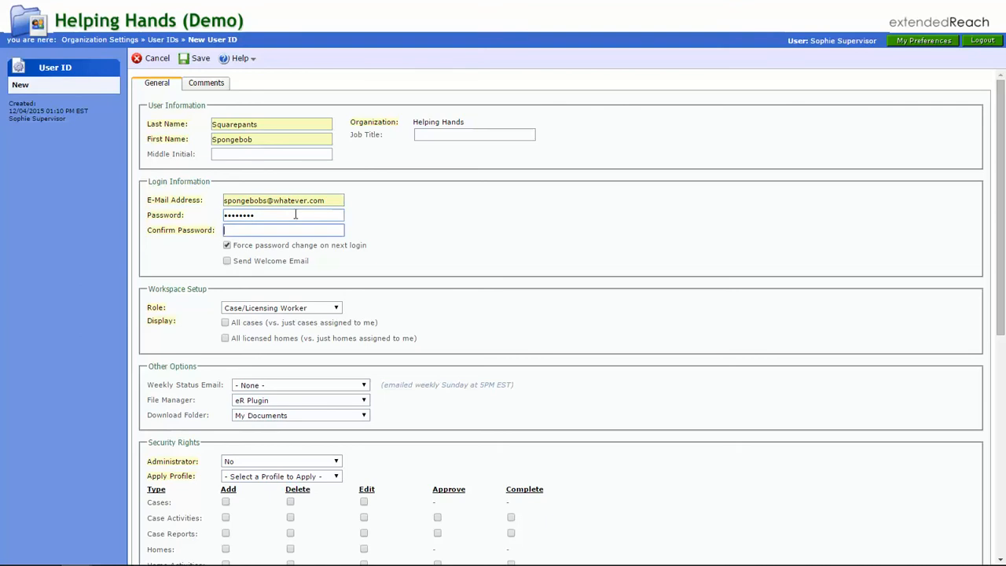
{"action": "type", "text": "••••••••"}
{"action": "left_click", "coordinate": [393, 258]}
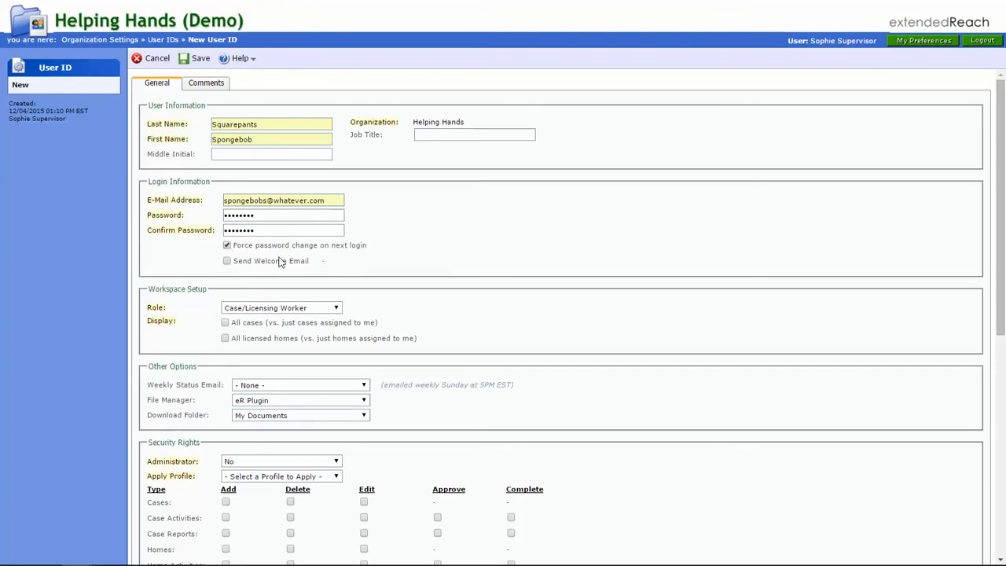
{"action": "left_click", "coordinate": [228, 246]}
- Set the workspace role to Supervisor and enable the display option "Only workers I supervise and reports I need to approve"
{"action": "scroll", "coordinate": [250, 271], "scroll_direction": "down", "scroll_amount": 1}
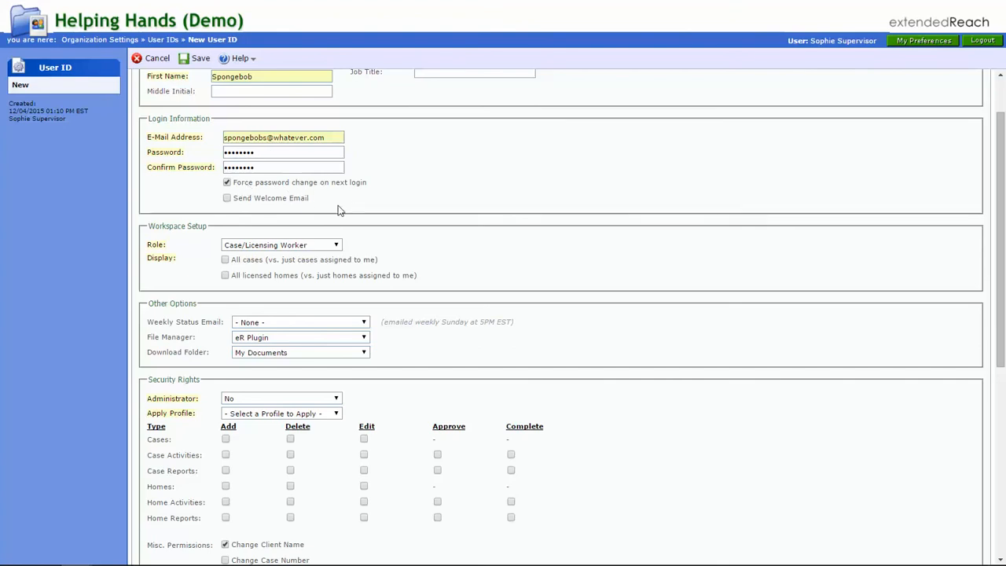
{"action": "scroll", "coordinate": [339, 209], "scroll_direction": "down", "scroll_amount": 2}
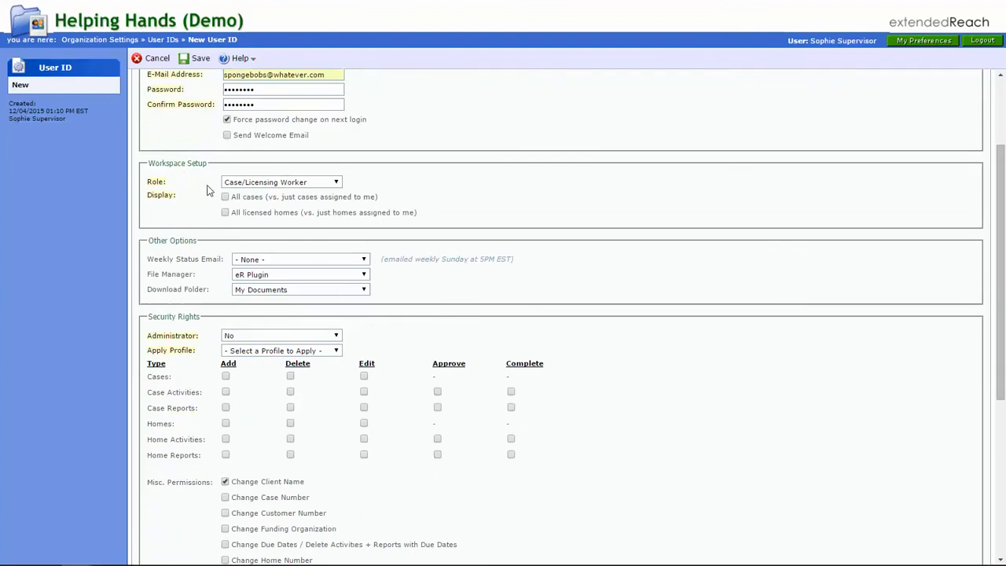
{"action": "left_click", "coordinate": [263, 185]}
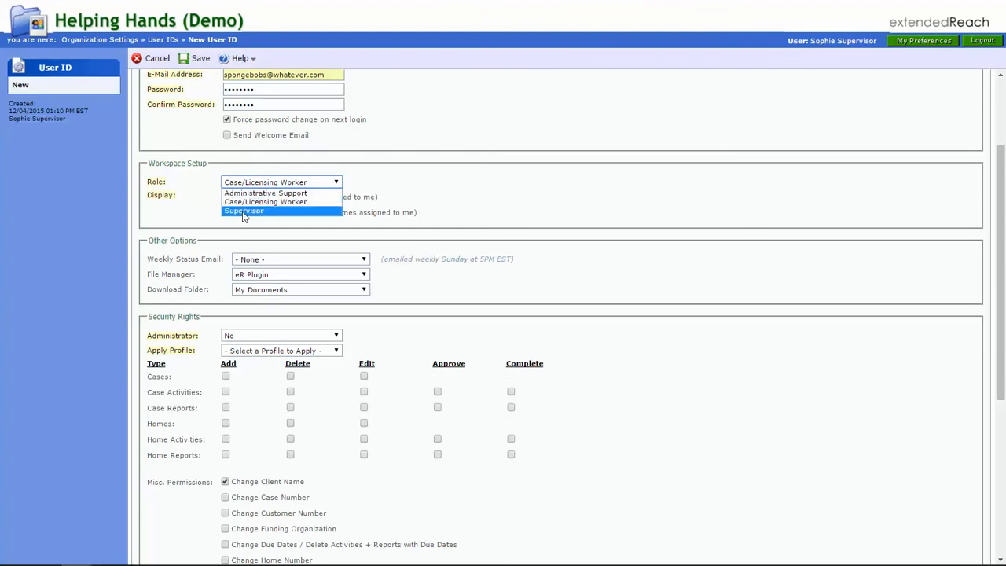
{"action": "left_click", "coordinate": [244, 213]}
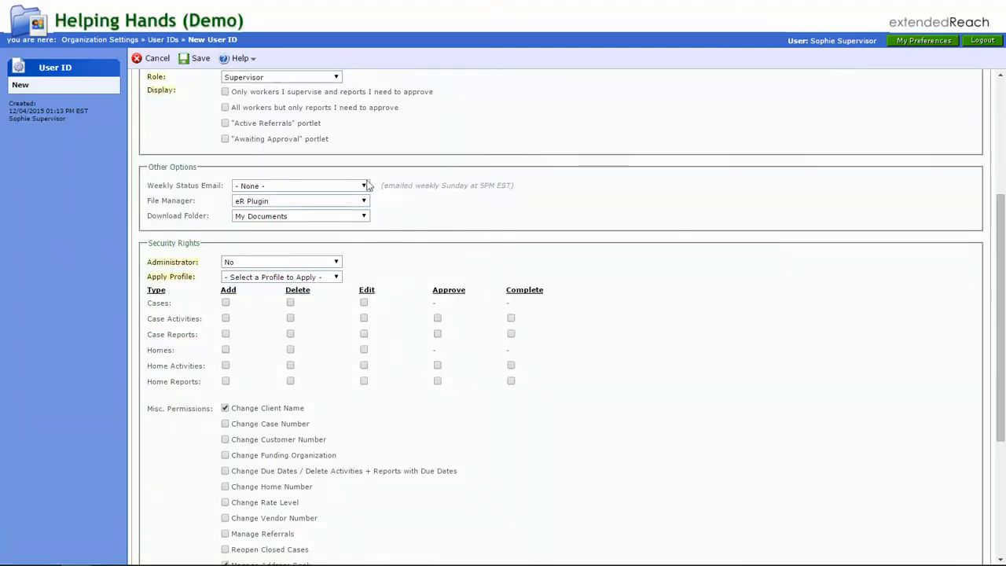
{"action": "scroll", "coordinate": [458, 142], "scroll_direction": "up", "scroll_amount": 1}
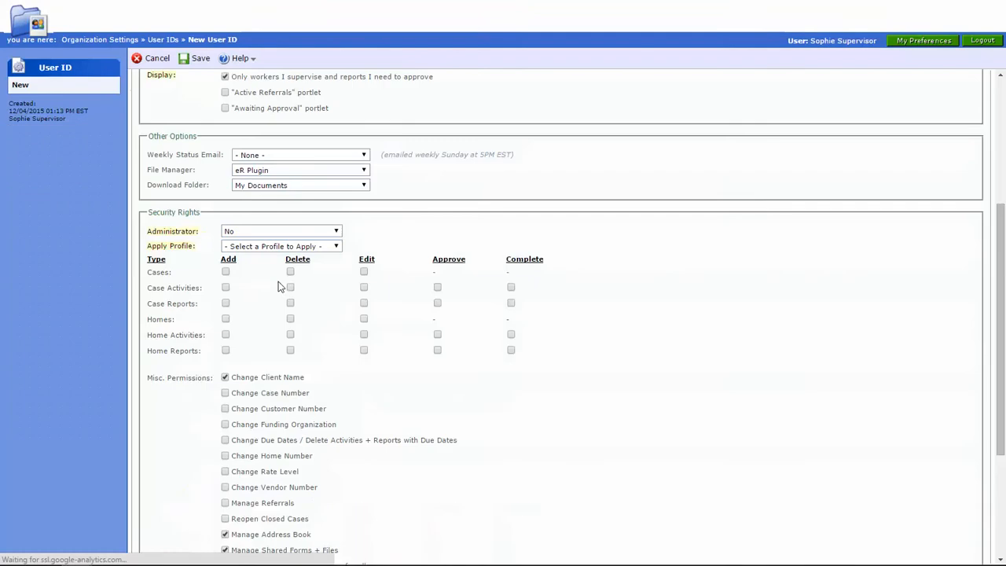
{"action": "scroll", "coordinate": [315, 202], "scroll_direction": "up", "scroll_amount": 1}
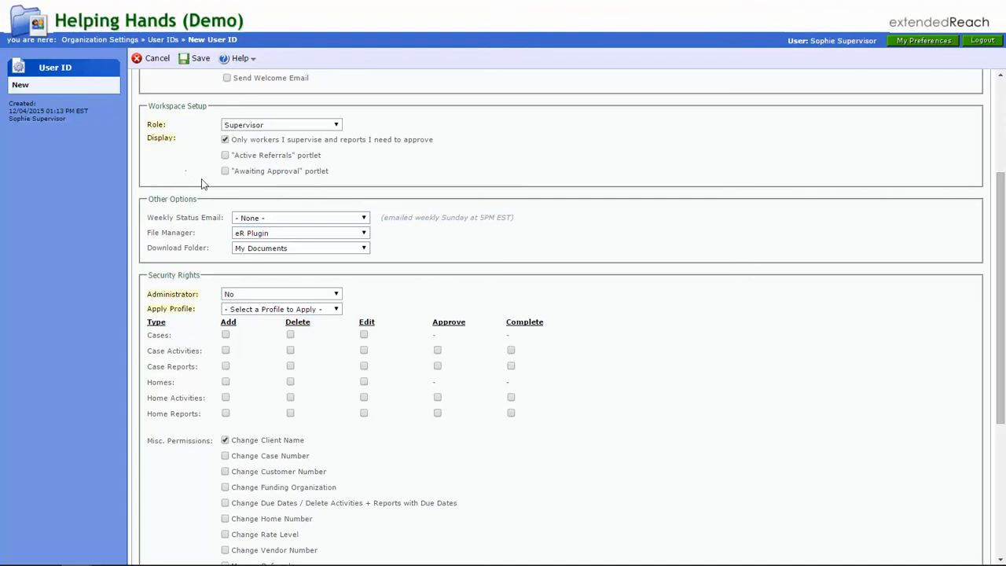
- Make the user a Full Administrator and apply the Supervisor - Licensing security profile
{"action": "scroll", "coordinate": [181, 188], "scroll_direction": "down", "scroll_amount": 2}
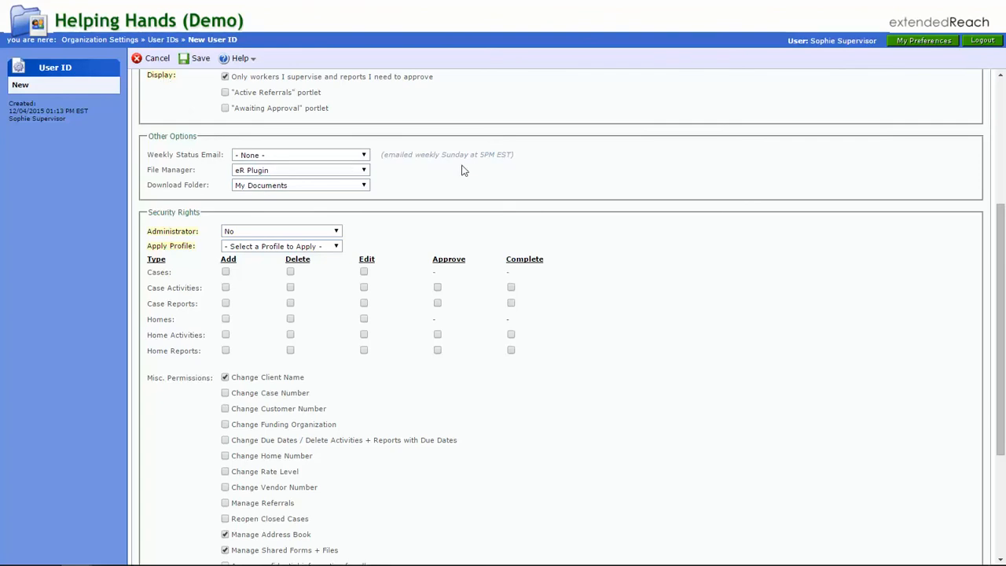
{"action": "scroll", "coordinate": [451, 172], "scroll_direction": "down", "scroll_amount": 2}
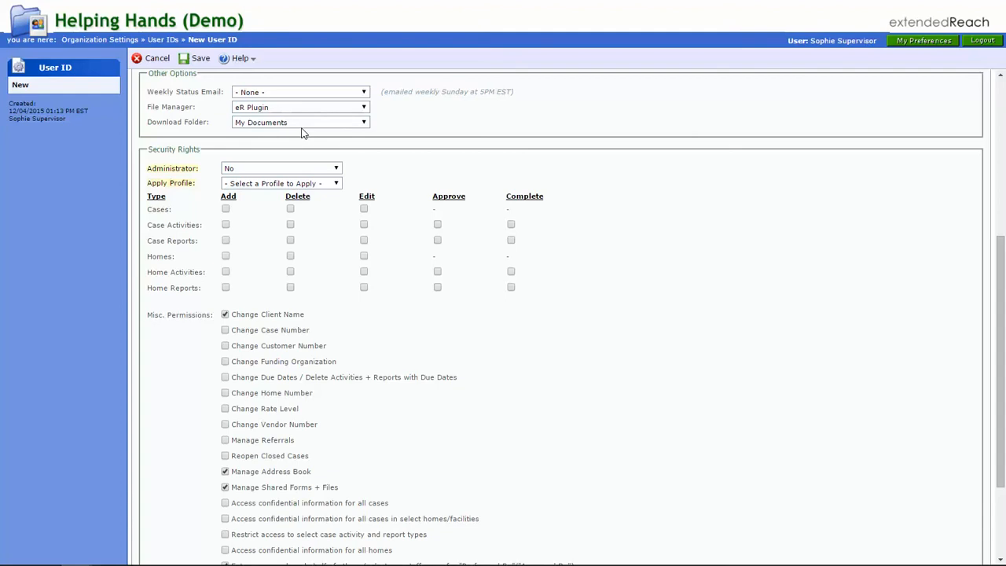
{"action": "scroll", "coordinate": [288, 138], "scroll_direction": "down", "scroll_amount": 2}
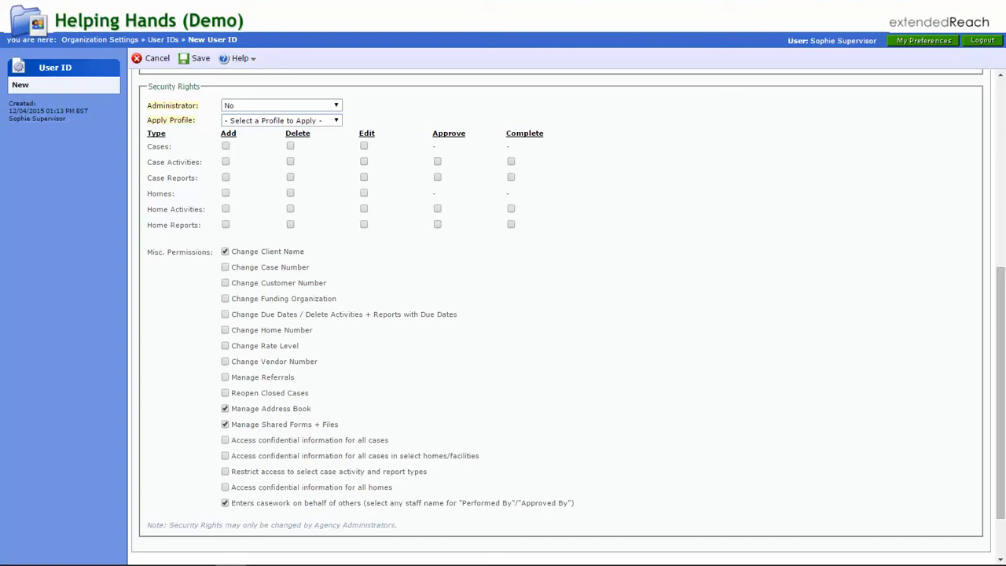
{"action": "left_click", "coordinate": [321, 105]}
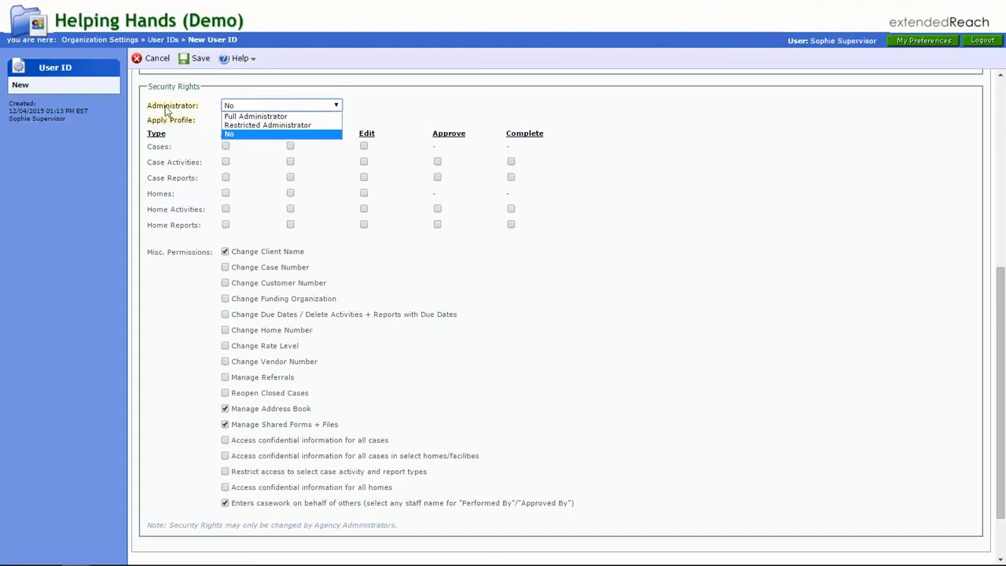
{"action": "left_click", "coordinate": [255, 116]}
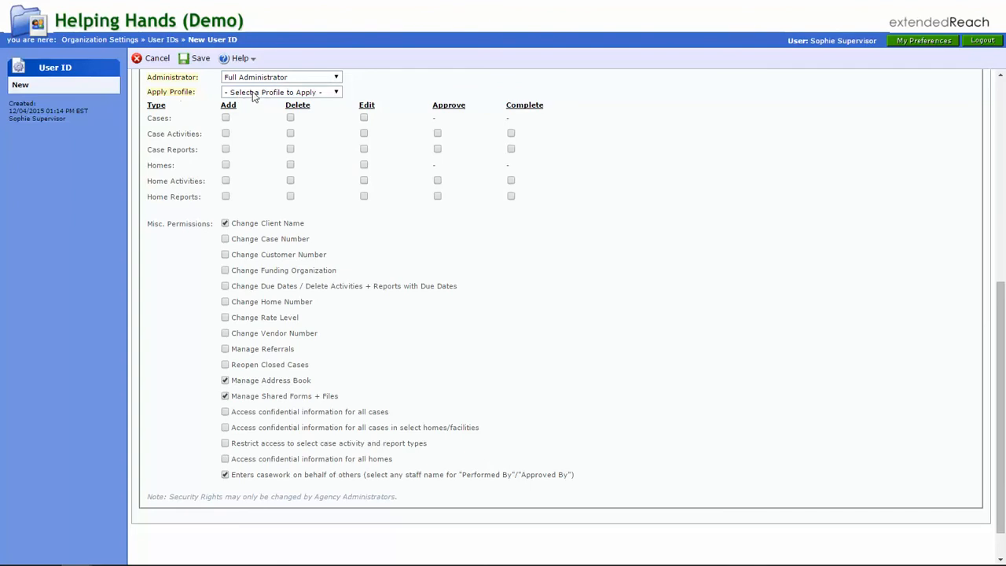
{"action": "left_click", "coordinate": [256, 93]}
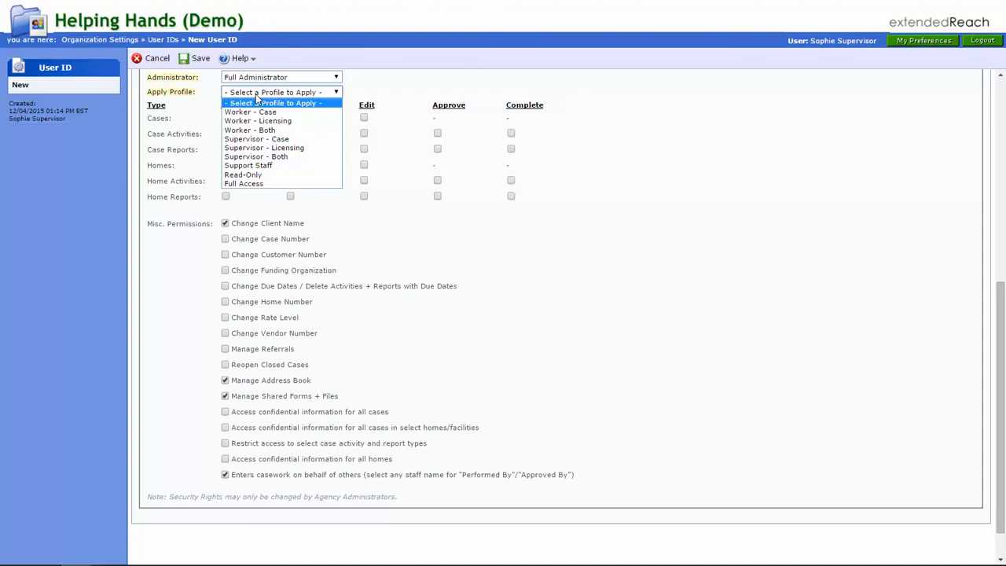
{"action": "left_click", "coordinate": [282, 149]}
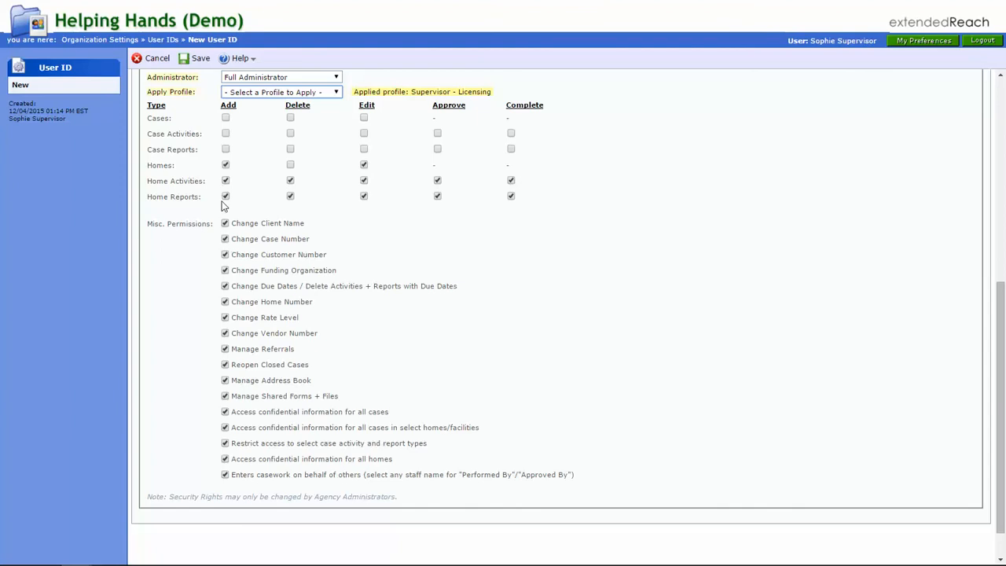
- Change the user to Restricted Administrator with the Staff Administration privilege and apply the Support Staff profile
{"action": "left_click", "coordinate": [314, 79]}
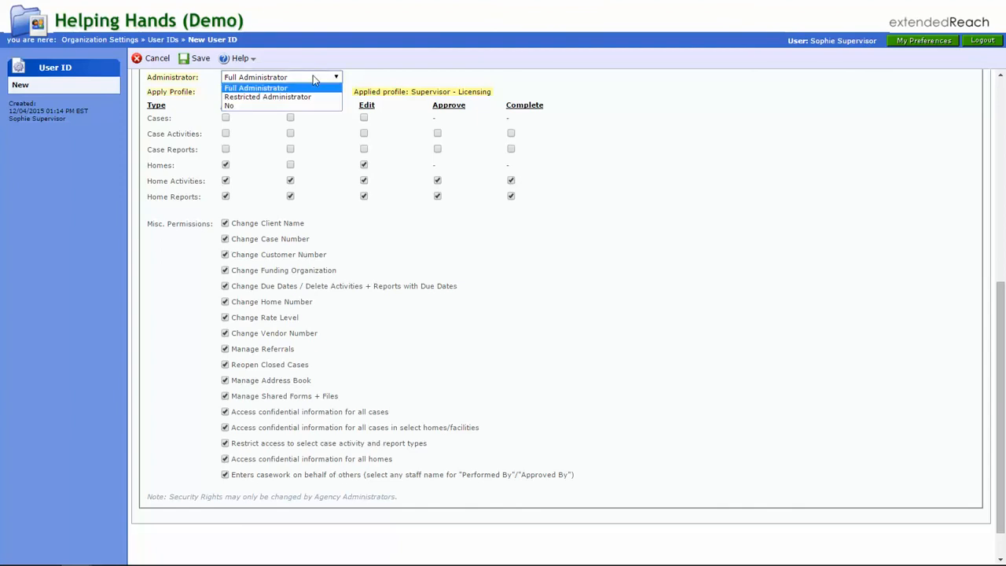
{"action": "left_click", "coordinate": [252, 98]}
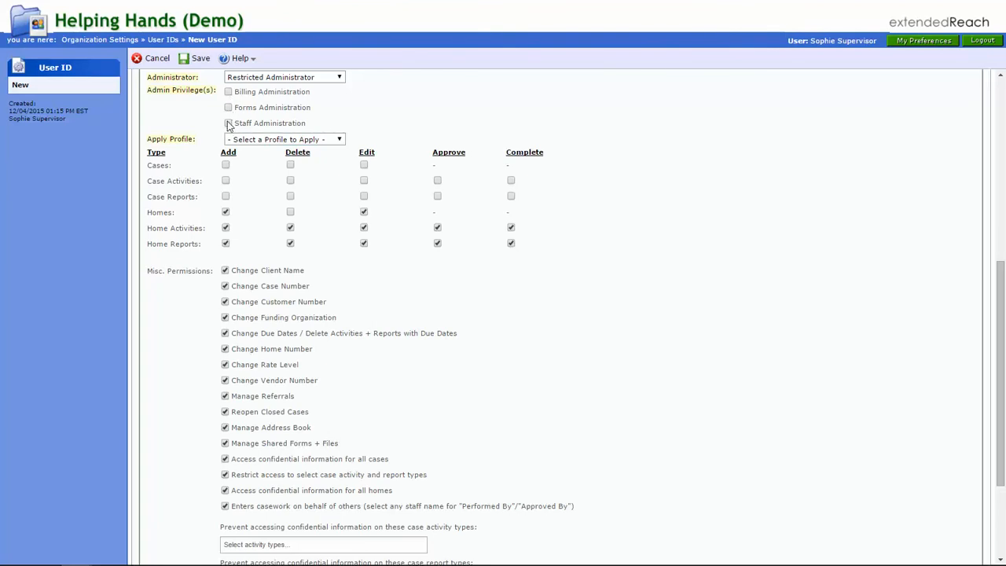
{"action": "left_click", "coordinate": [228, 124]}
{"action": "left_click", "coordinate": [262, 141]}
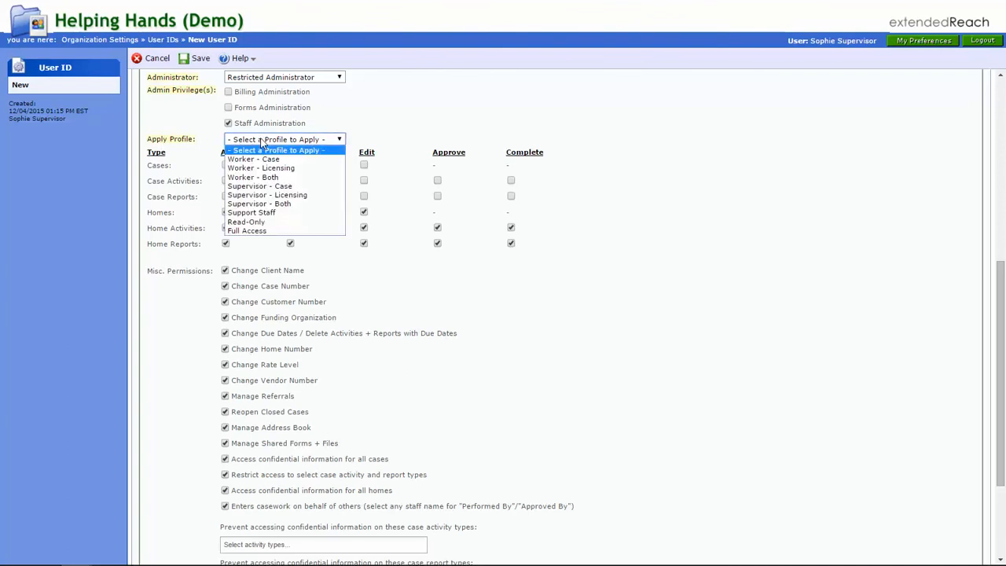
{"action": "left_click", "coordinate": [256, 216]}
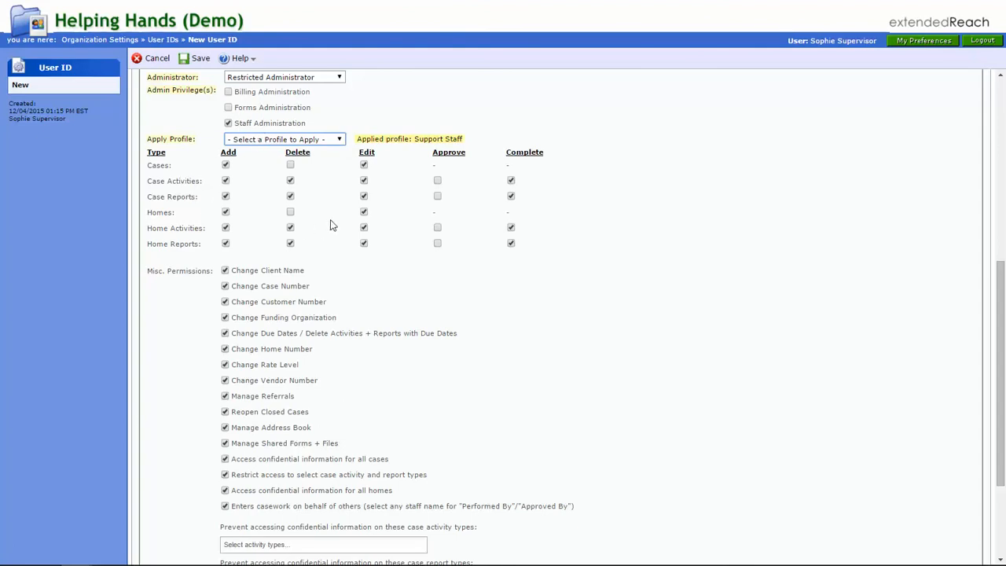
- Remove the Add rights for Homes, Home Activities and Home Reports
{"action": "left_click", "coordinate": [226, 212]}
{"action": "left_click", "coordinate": [226, 228]}
{"action": "left_click", "coordinate": [226, 243]}
{"action": "scroll", "coordinate": [349, 323], "scroll_direction": "down", "scroll_amount": 3}
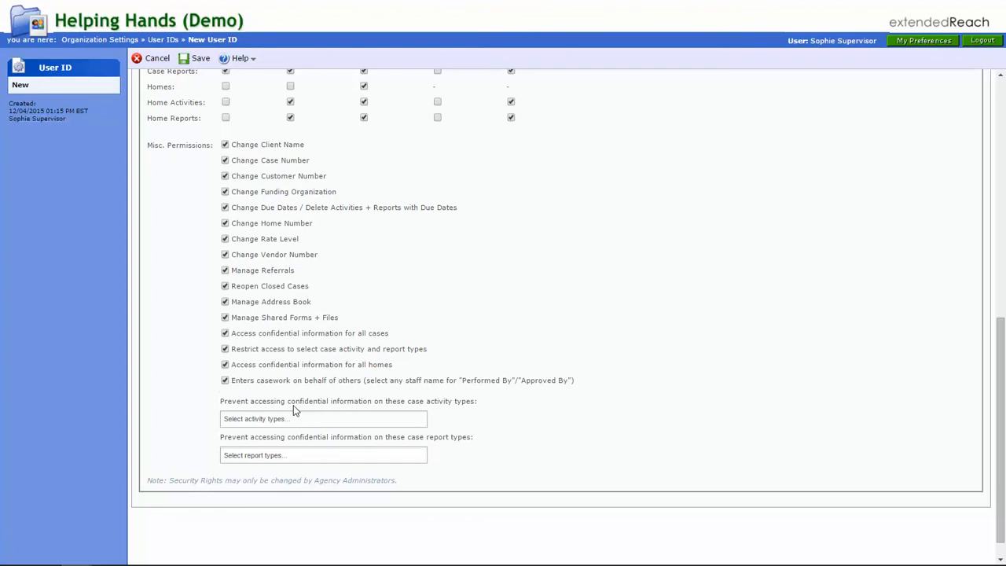
- Set the administrator level to Full Administrator and apply the Full Access security profile
{"action": "scroll", "coordinate": [440, 338], "scroll_direction": "up", "scroll_amount": 9}
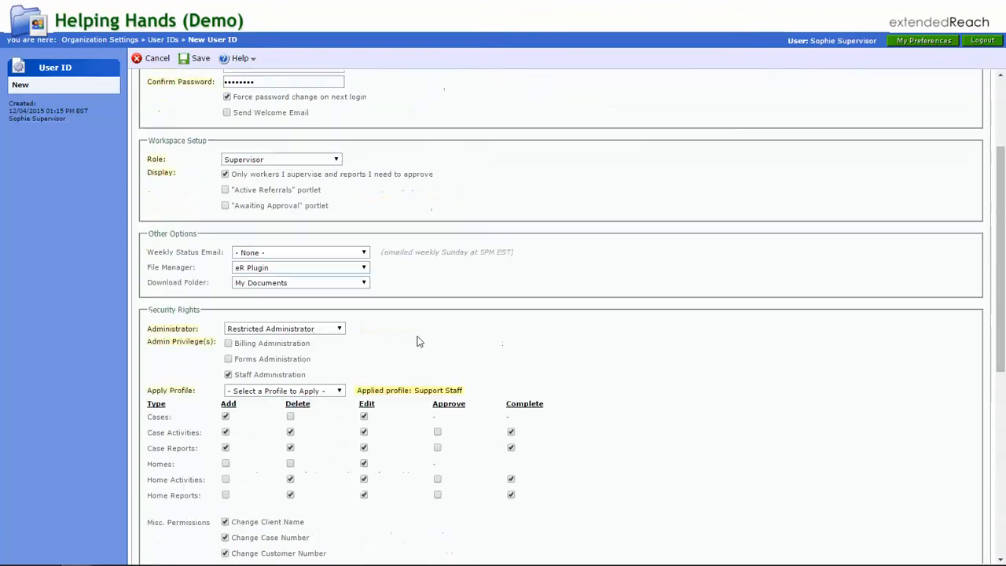
{"action": "left_click", "coordinate": [299, 330]}
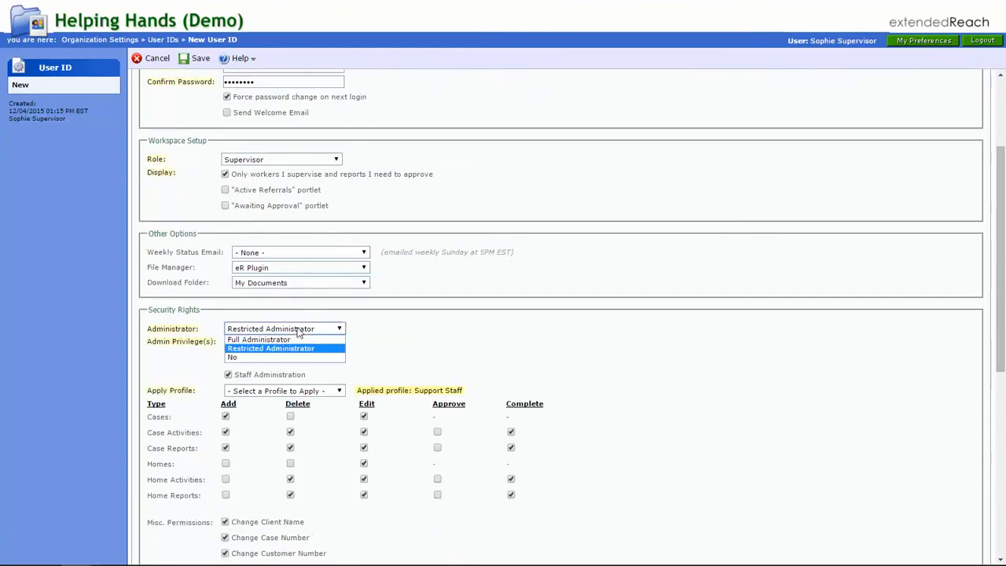
{"action": "left_click", "coordinate": [260, 339]}
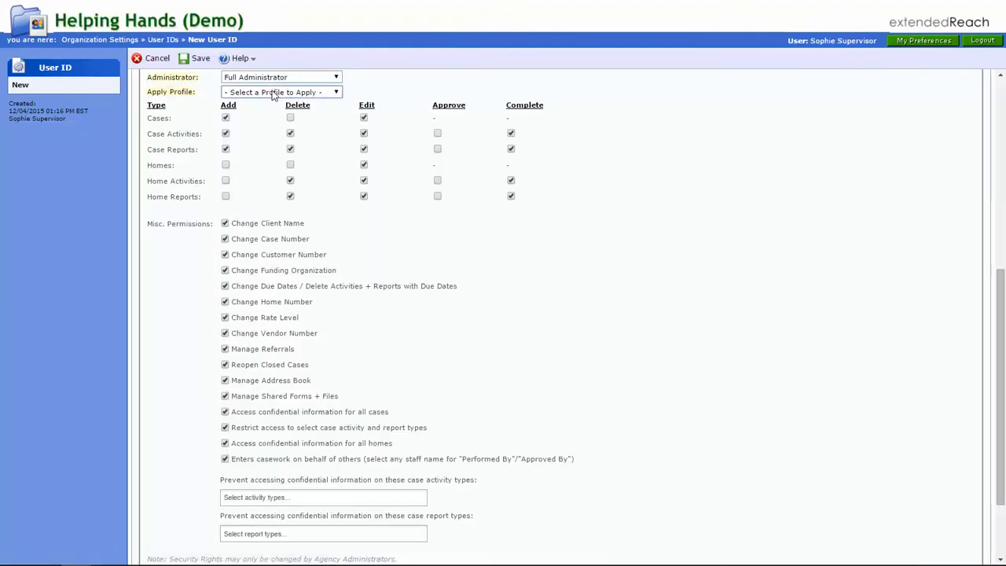
{"action": "left_click", "coordinate": [273, 93]}
{"action": "left_click", "coordinate": [257, 192]}
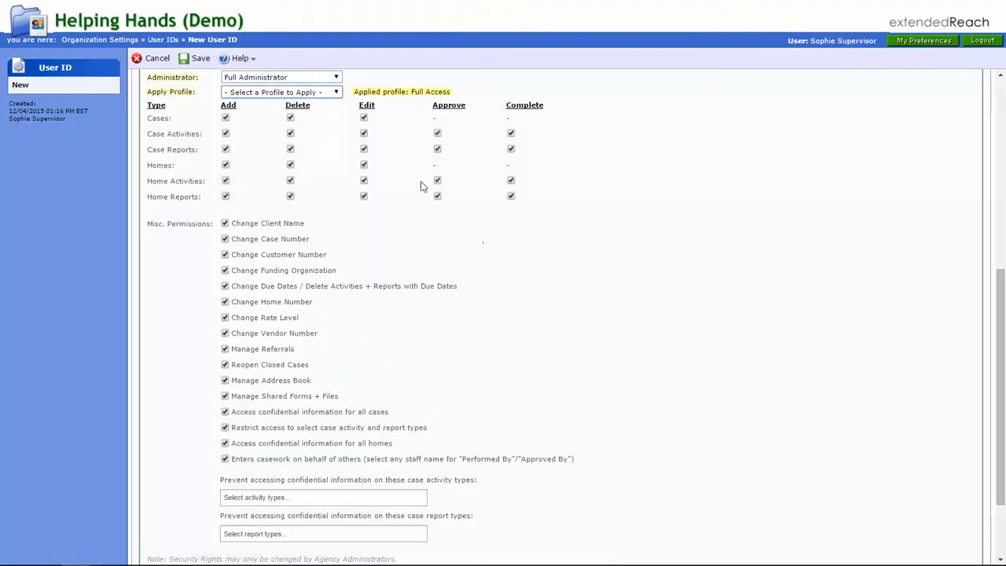
- Review the remaining permissions and save the new user ID
{"action": "scroll", "coordinate": [312, 376], "scroll_direction": "down", "scroll_amount": 2}
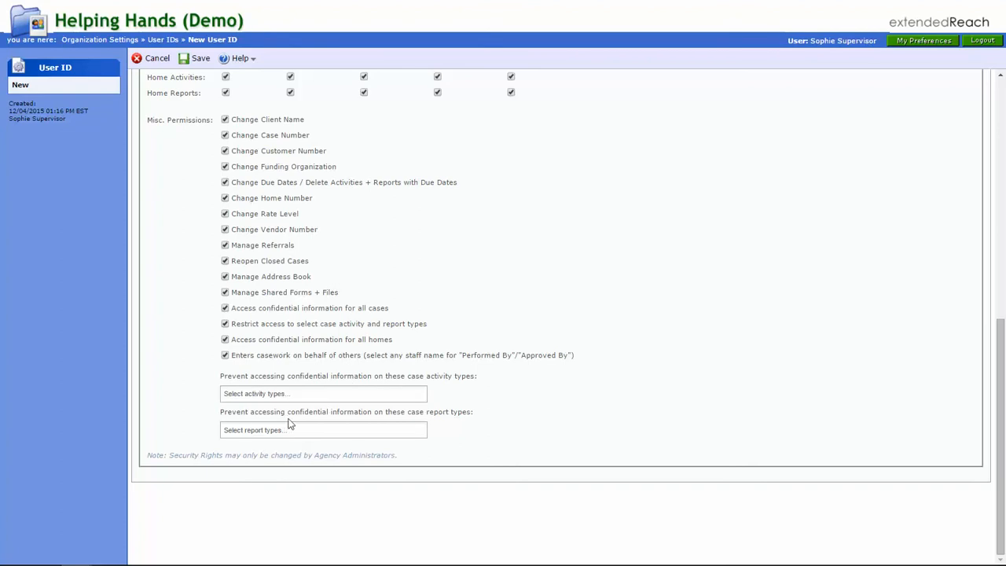
{"action": "scroll", "coordinate": [540, 285], "scroll_direction": "up", "scroll_amount": 6}
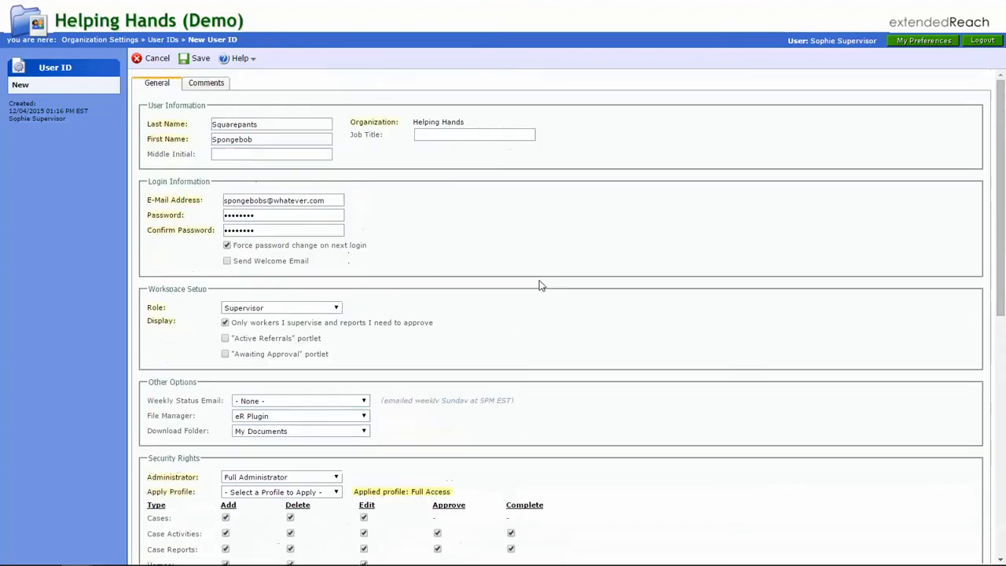
{"action": "left_click", "coordinate": [198, 61]}
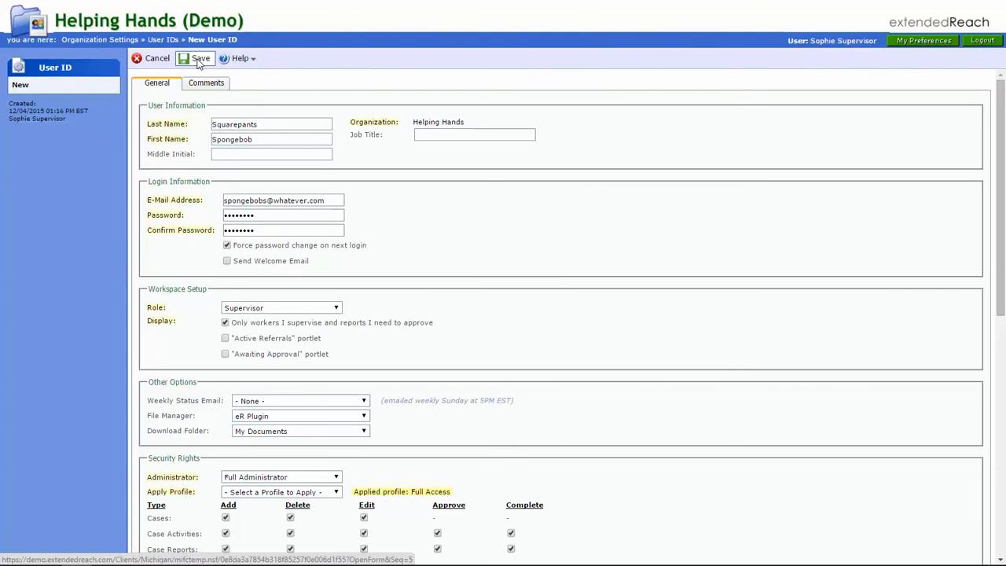